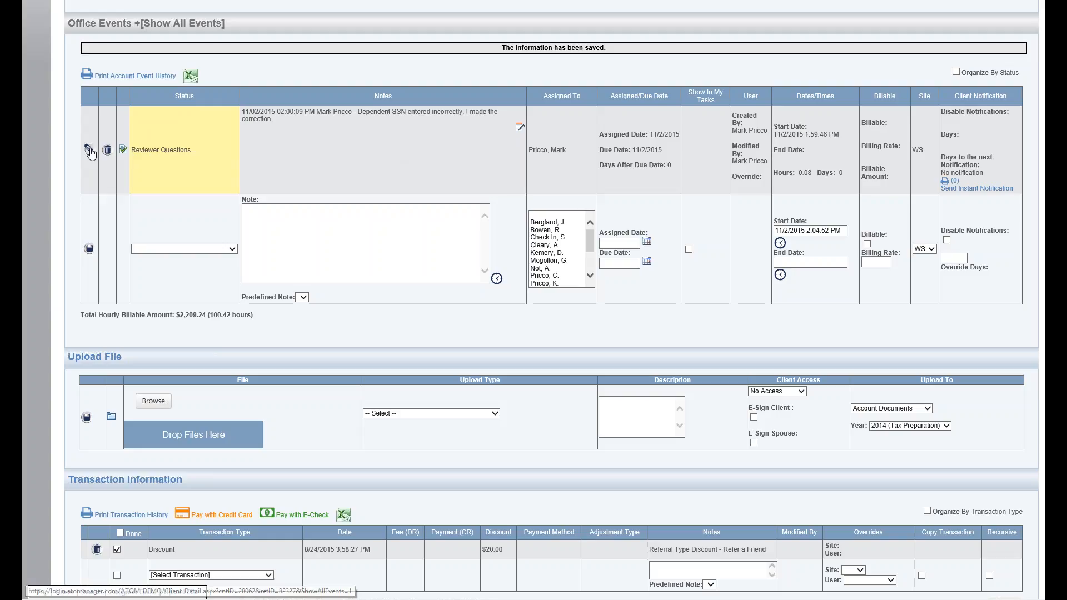
# Edit the open Reviewer Questions office event and select the staff member assigned to it.
pyautogui.click(90, 151)
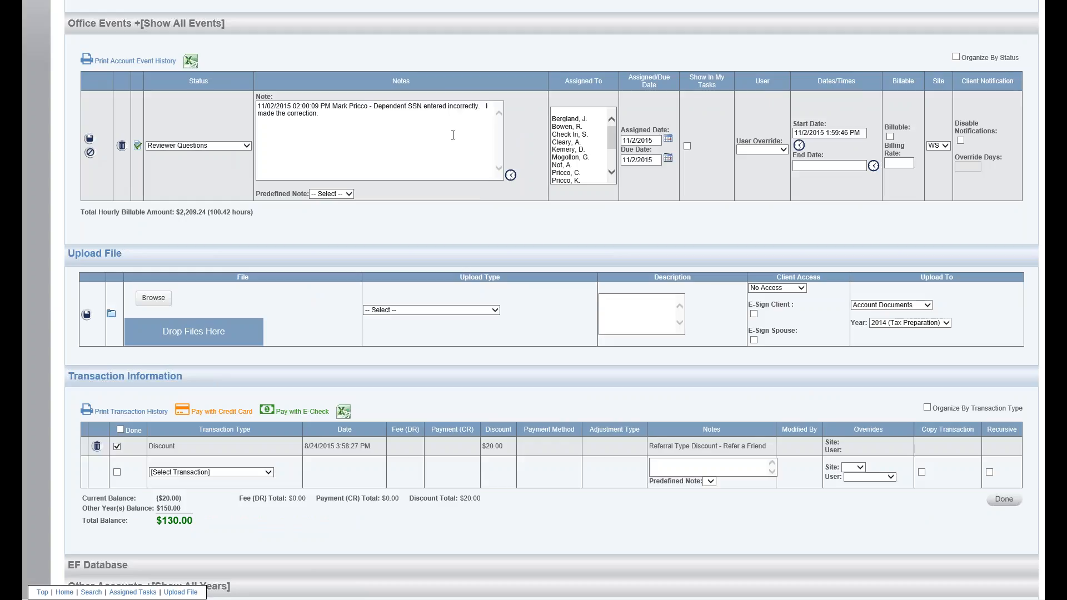
pyautogui.click(613, 173)
pyautogui.click(612, 172)
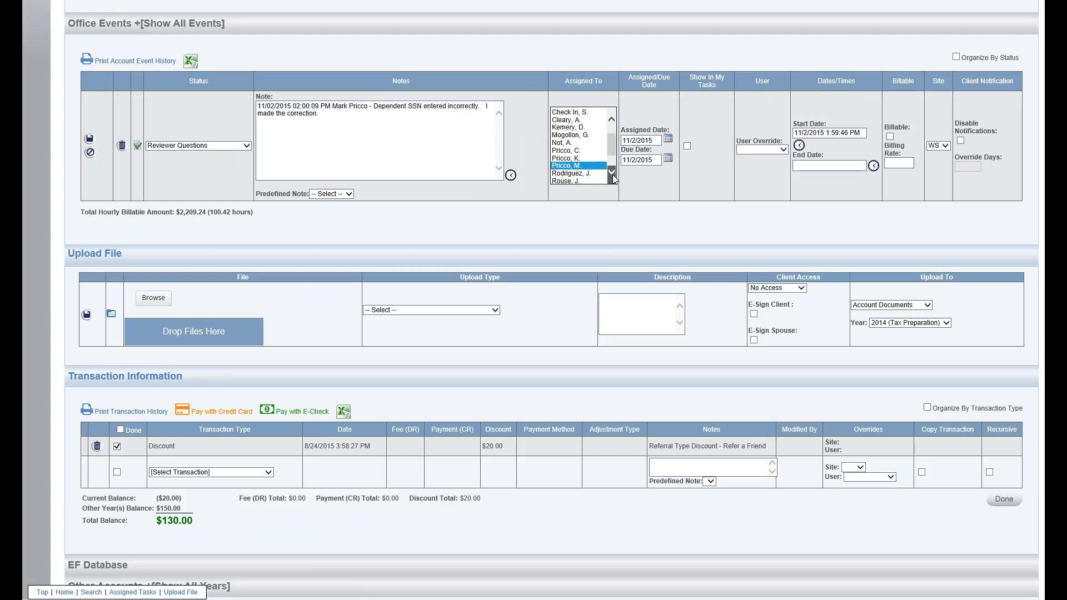
pyautogui.click(581, 173)
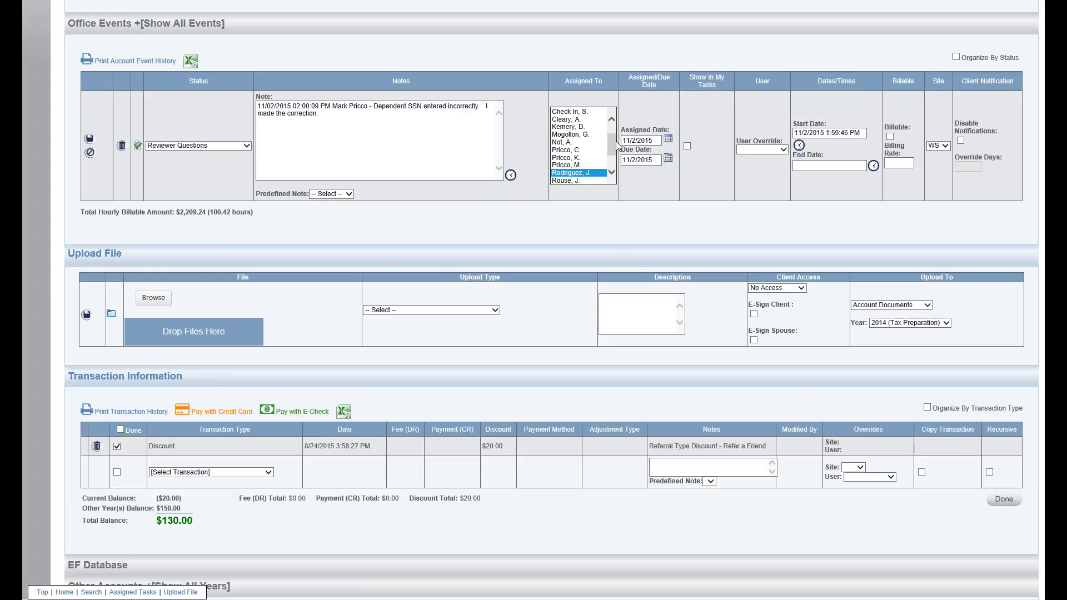
pyautogui.scroll(1, 613, 141)
pyautogui.click(593, 114)
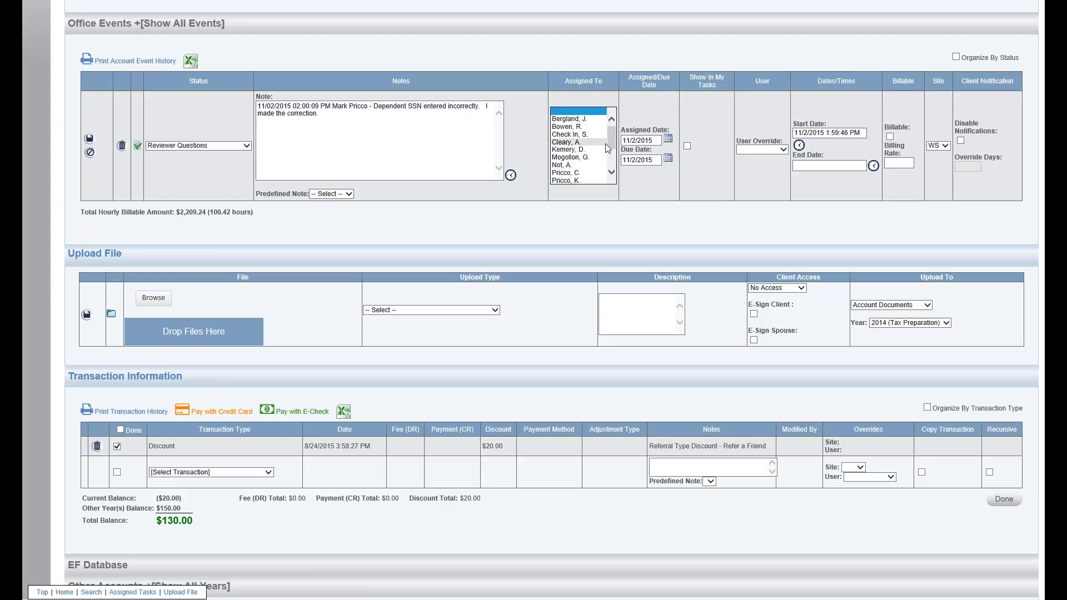
pyautogui.moveTo(612, 145); pyautogui.dragTo(612, 158)
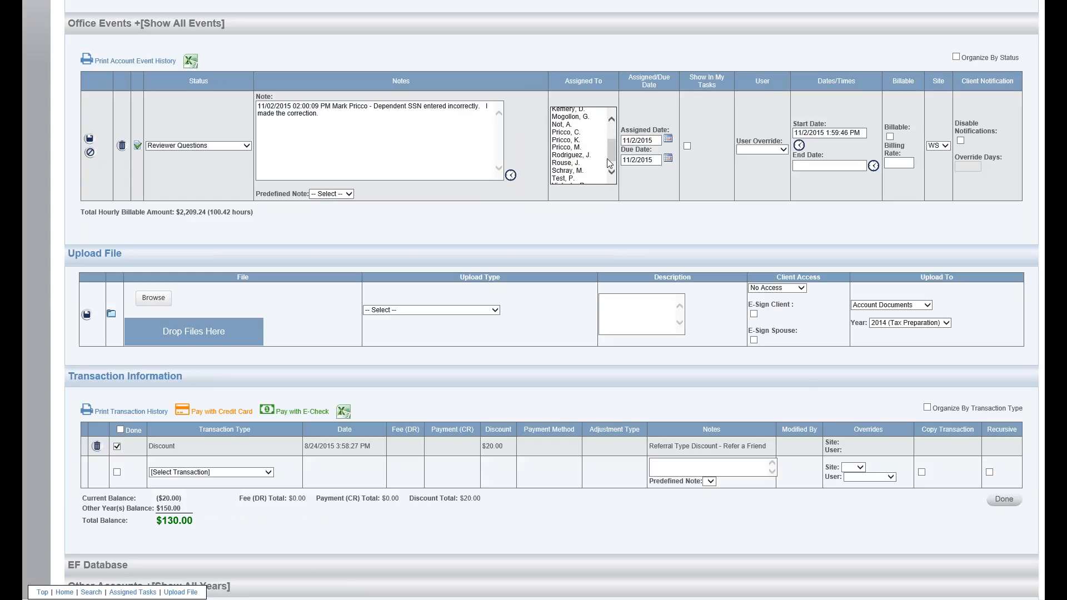
pyautogui.click(610, 176)
pyautogui.click(611, 177)
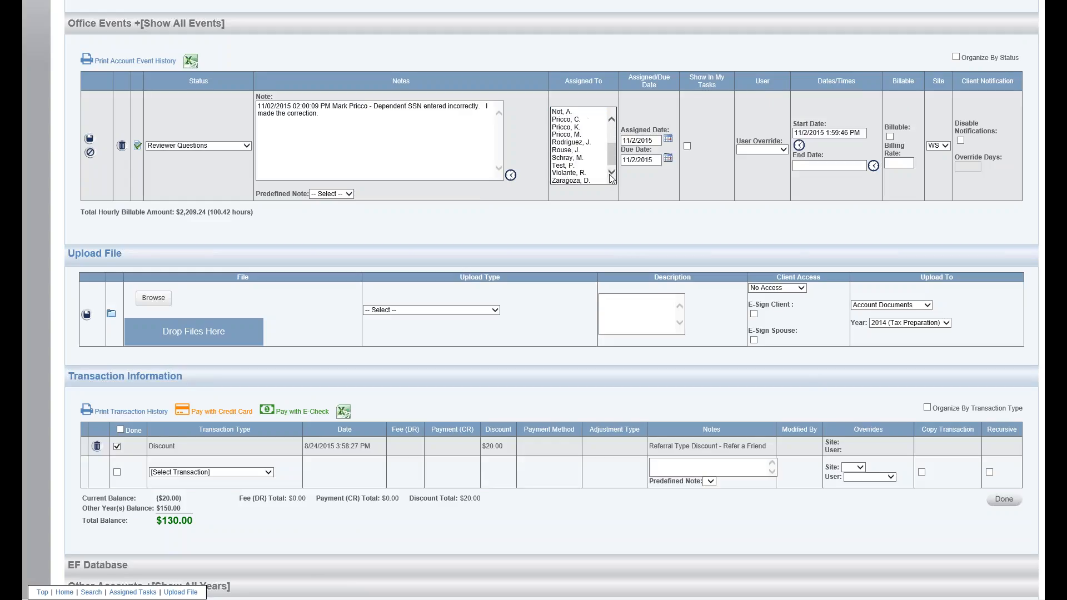
pyautogui.click(586, 136)
pyautogui.moveTo(573, 129)
pyautogui.mouseDown()
pyautogui.moveTo(578, 159)
pyautogui.moveTo(583, 138)
pyautogui.mouseUp()
pyautogui.click(581, 134)
# Set the Reviewer Questions event's due date to 11/4/2015 and save the event.
pyautogui.click(668, 159)
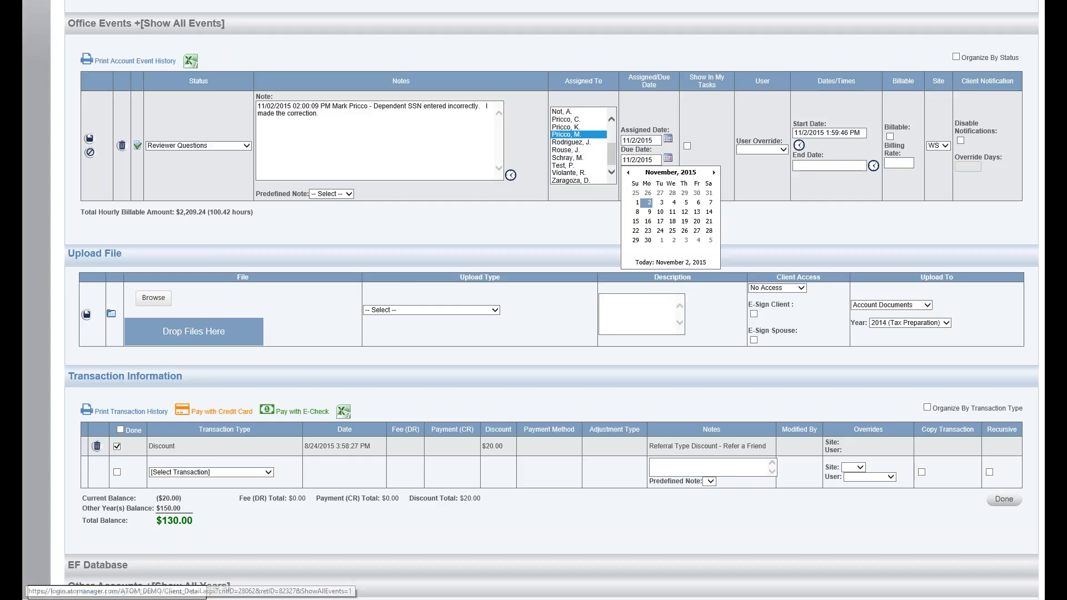
pyautogui.click(671, 203)
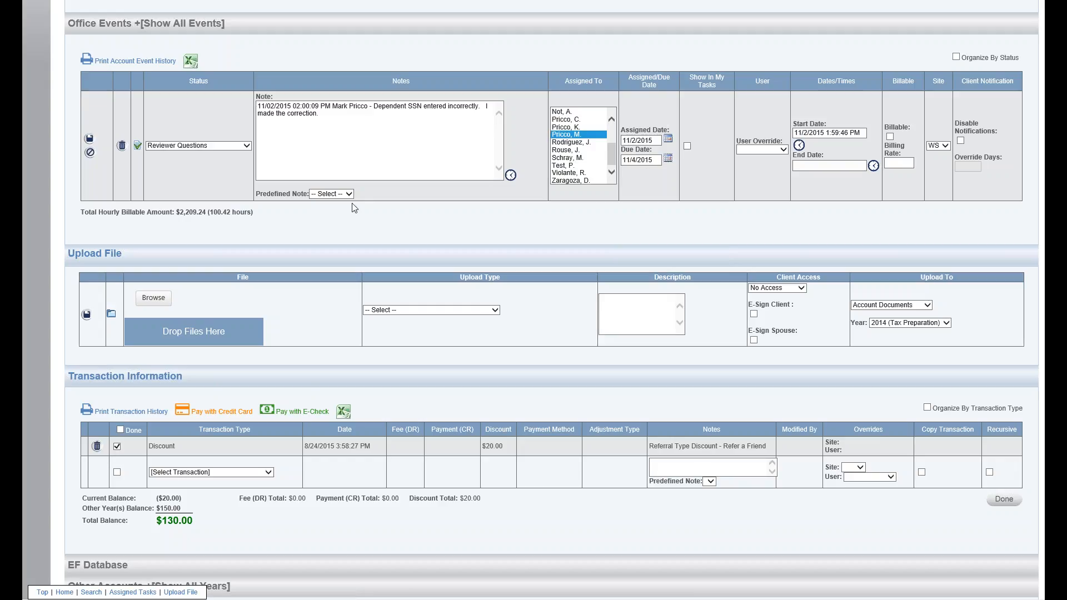
pyautogui.click(89, 138)
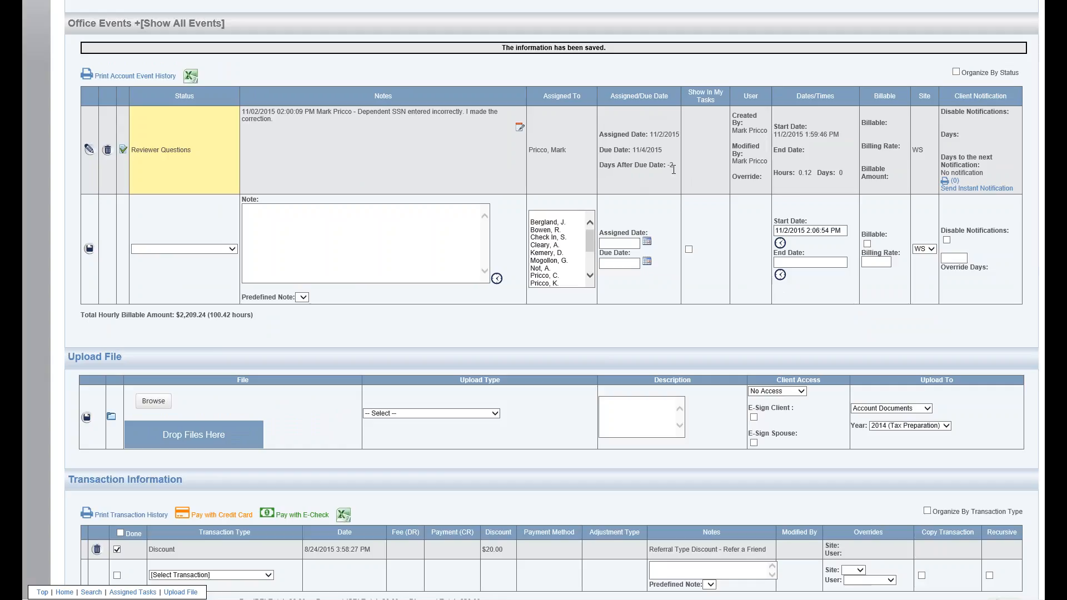
# Go to the home page's assigned tasks and open the client file of the Reviewer Questions task.
pyautogui.scroll(10, 486, 165)
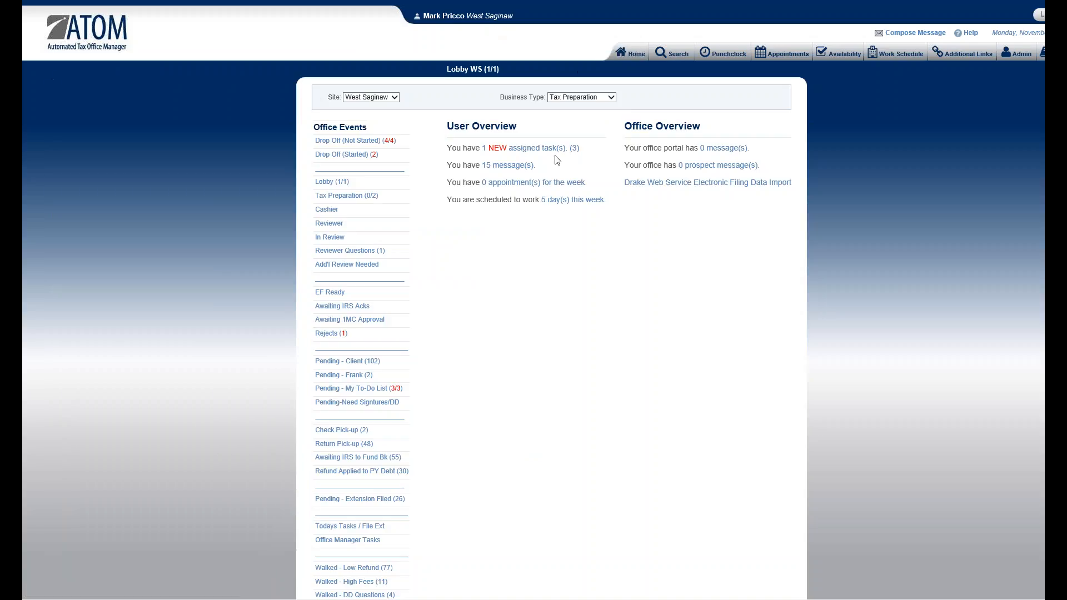
pyautogui.click(512, 152)
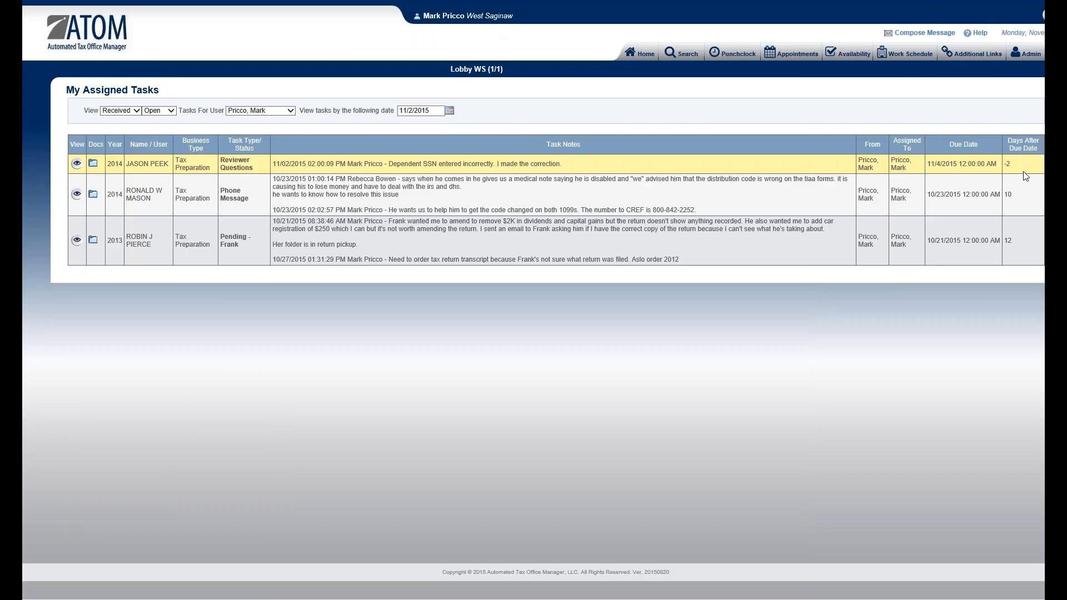
pyautogui.click(77, 164)
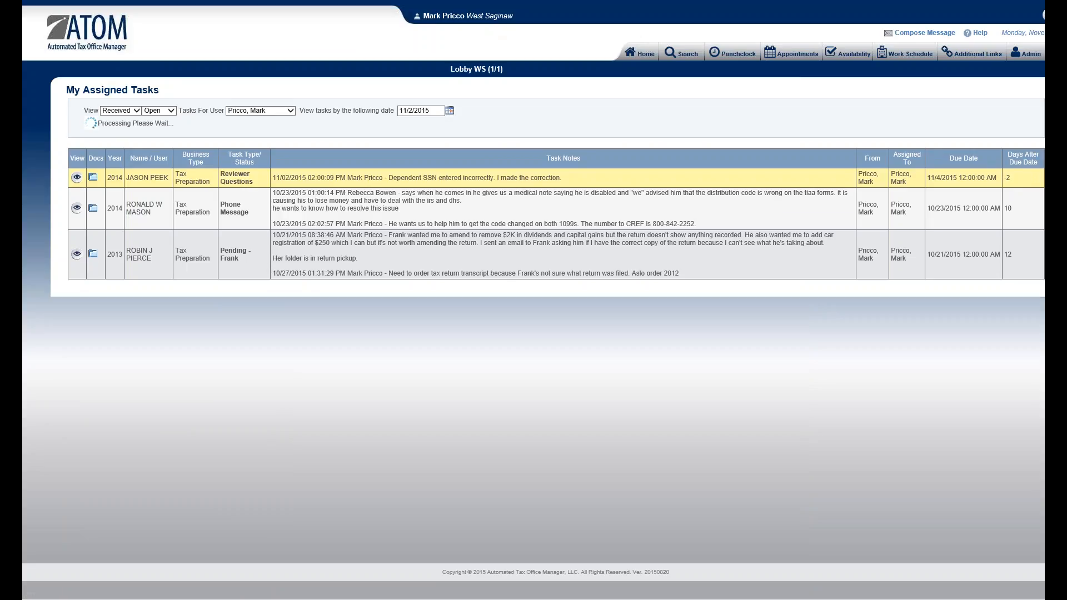
# Enable Show In My Tasks for the Reviewer Questions office event and save the event.
pyautogui.scroll(-10, 185, 286)
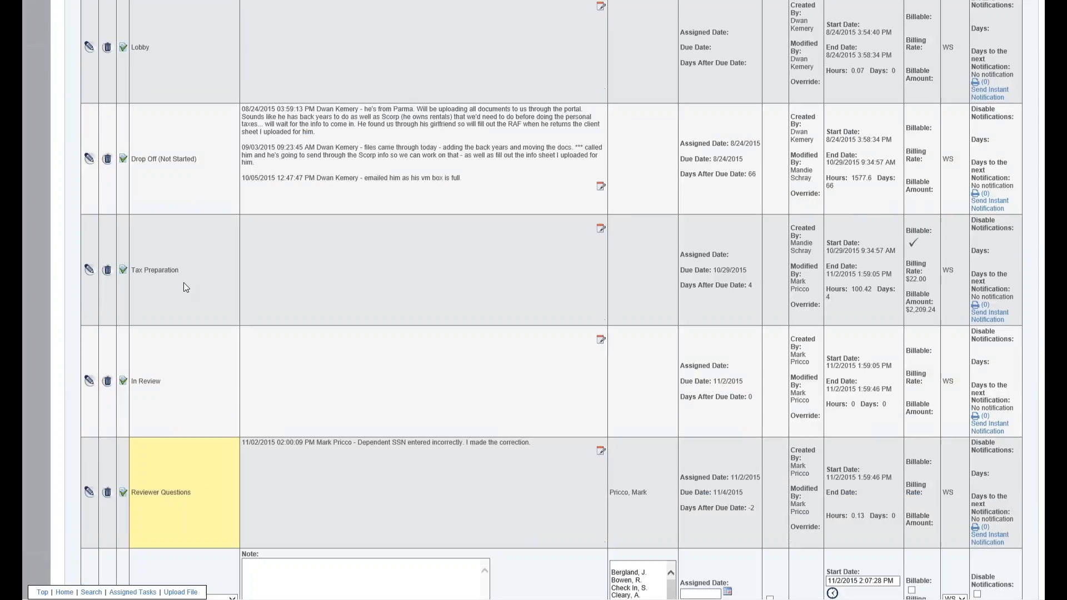
pyautogui.scroll(-3, 186, 287)
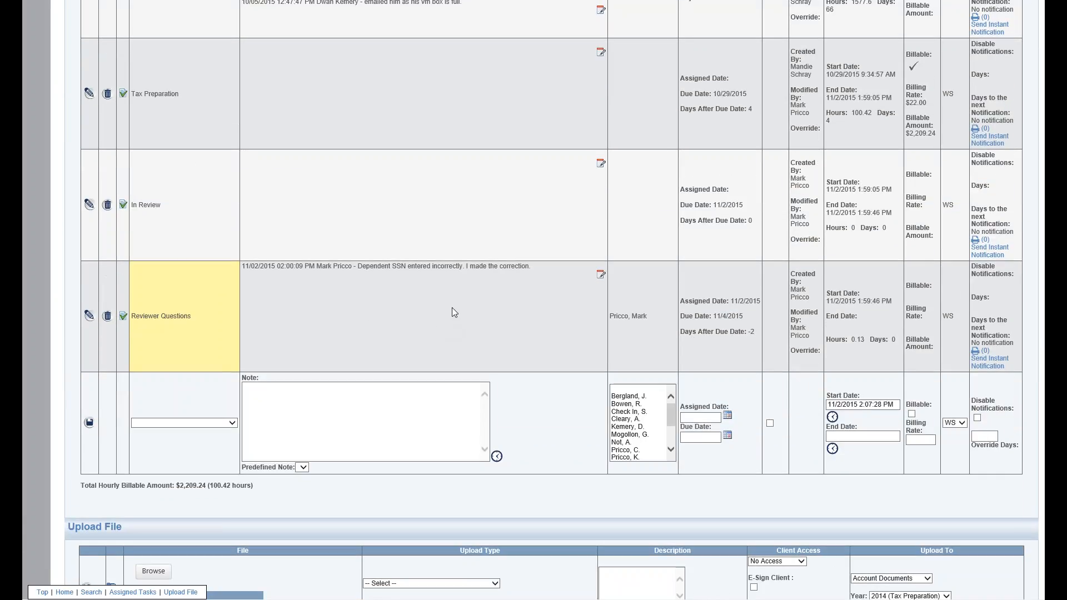
pyautogui.scroll(9, 369, 315)
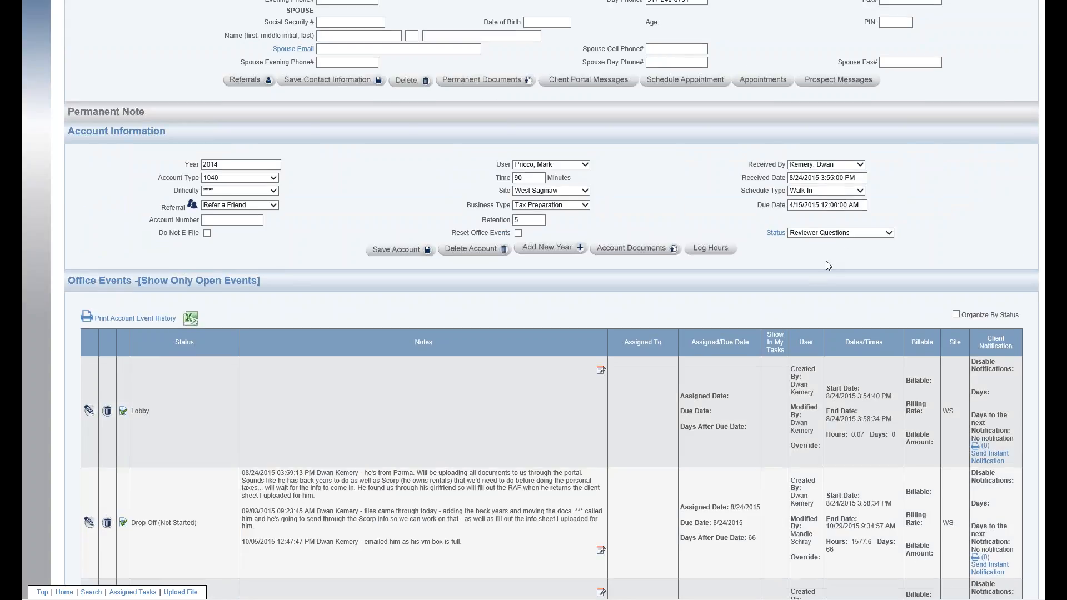
pyautogui.scroll(-10, 812, 271)
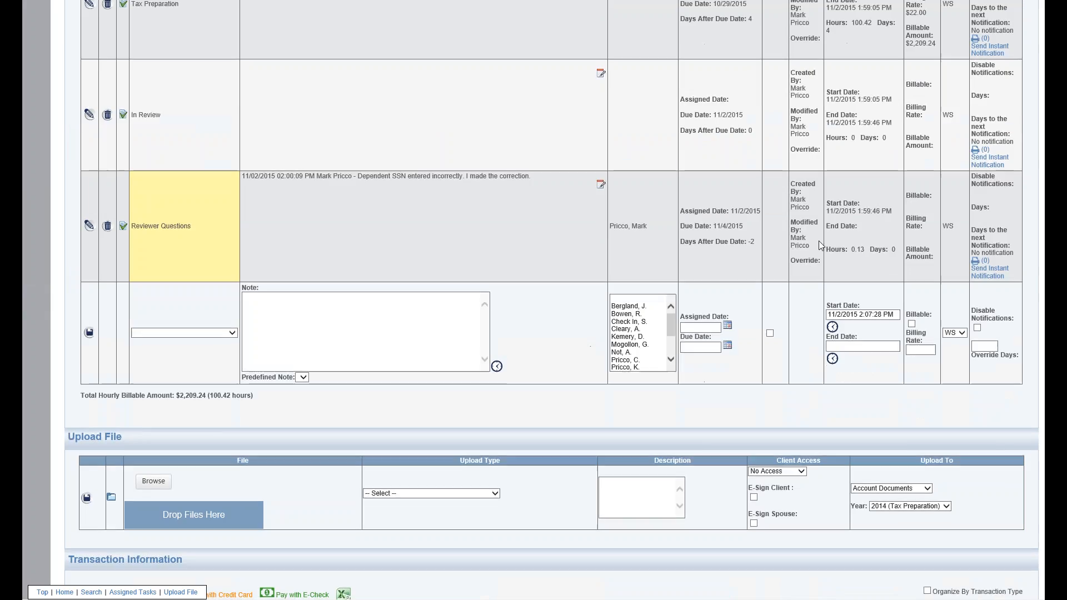
pyautogui.scroll(10, 328, 206)
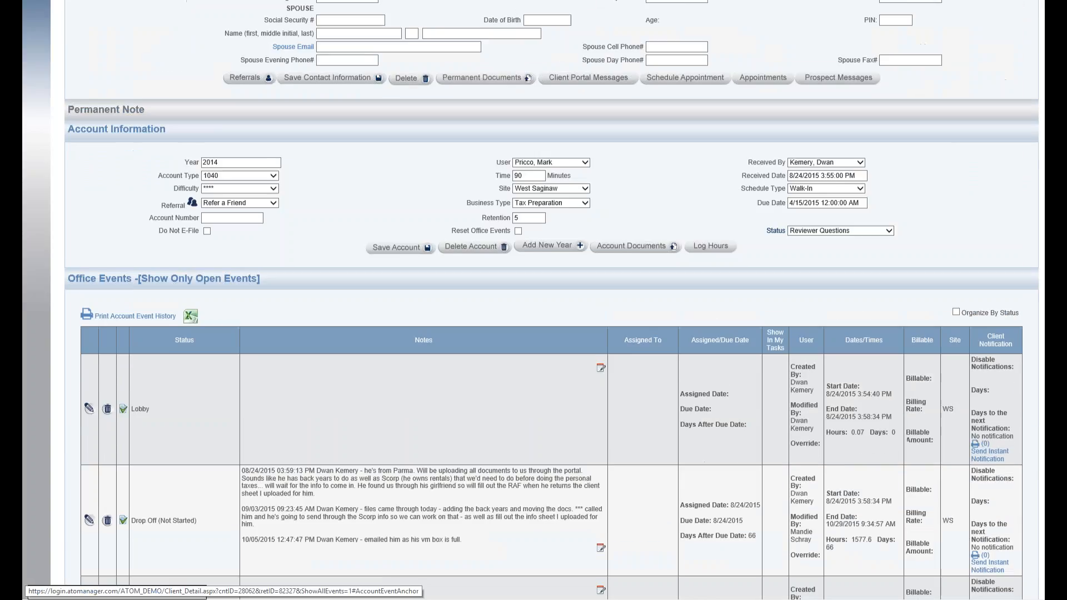
pyautogui.scroll(-10, 237, 401)
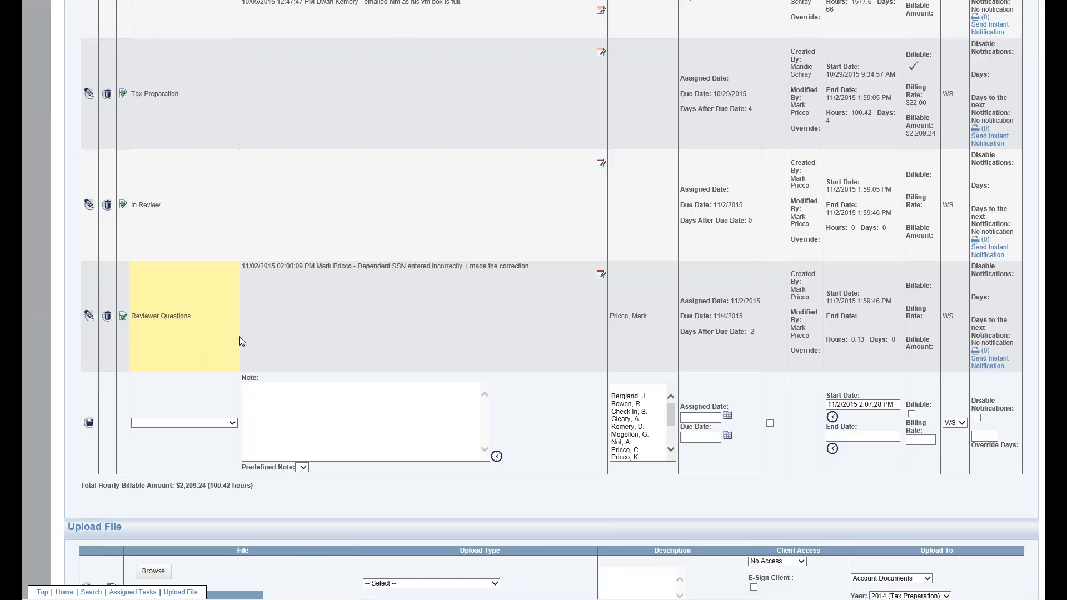
pyautogui.click(89, 316)
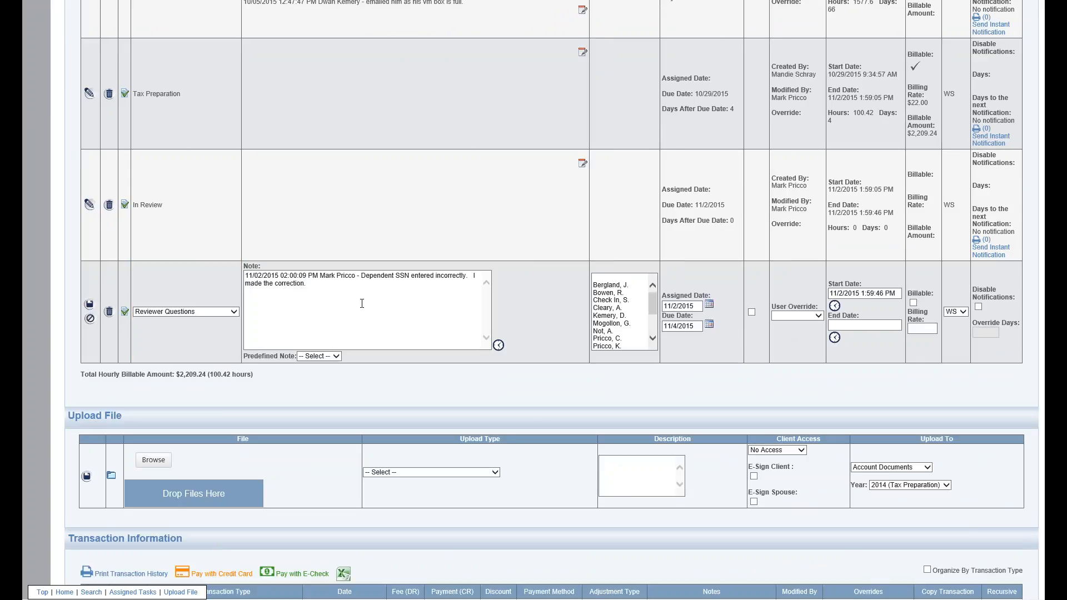
pyautogui.click(751, 313)
pyautogui.scroll(5, 762, 332)
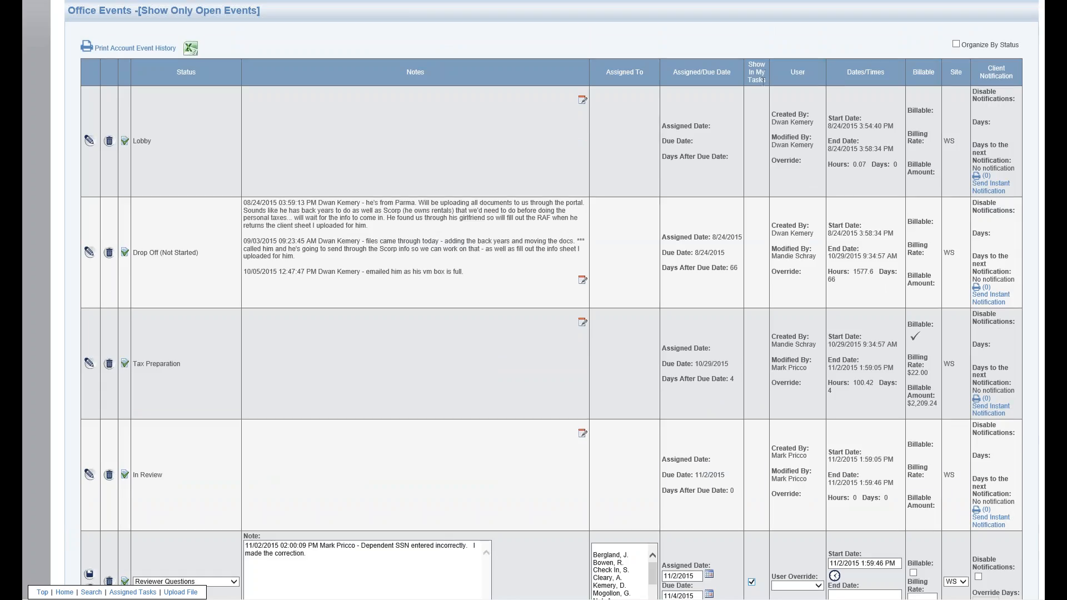
pyautogui.scroll(-3, 760, 269)
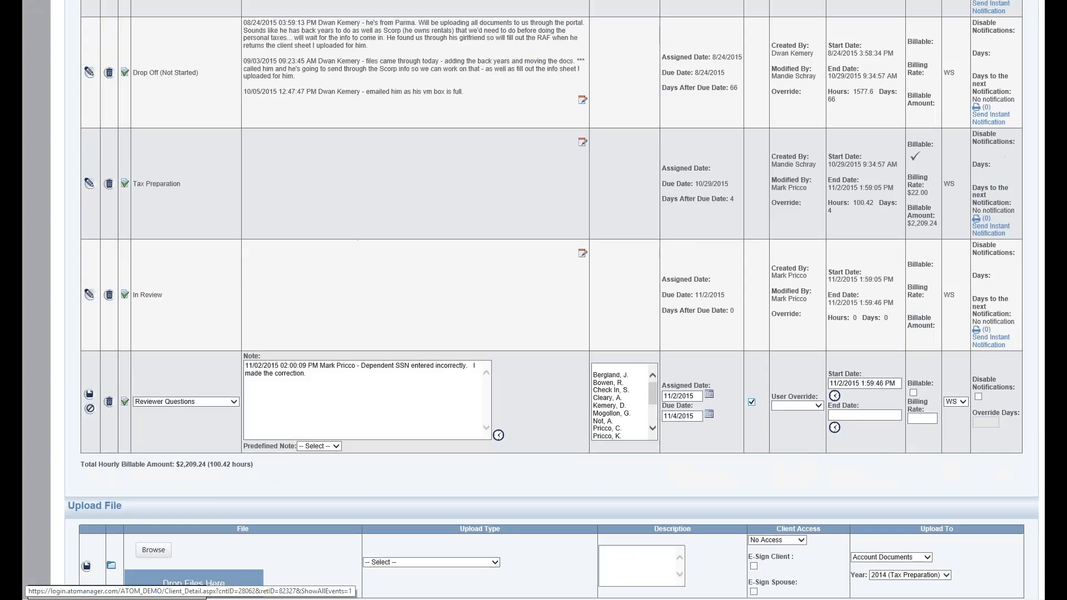
pyautogui.click(89, 394)
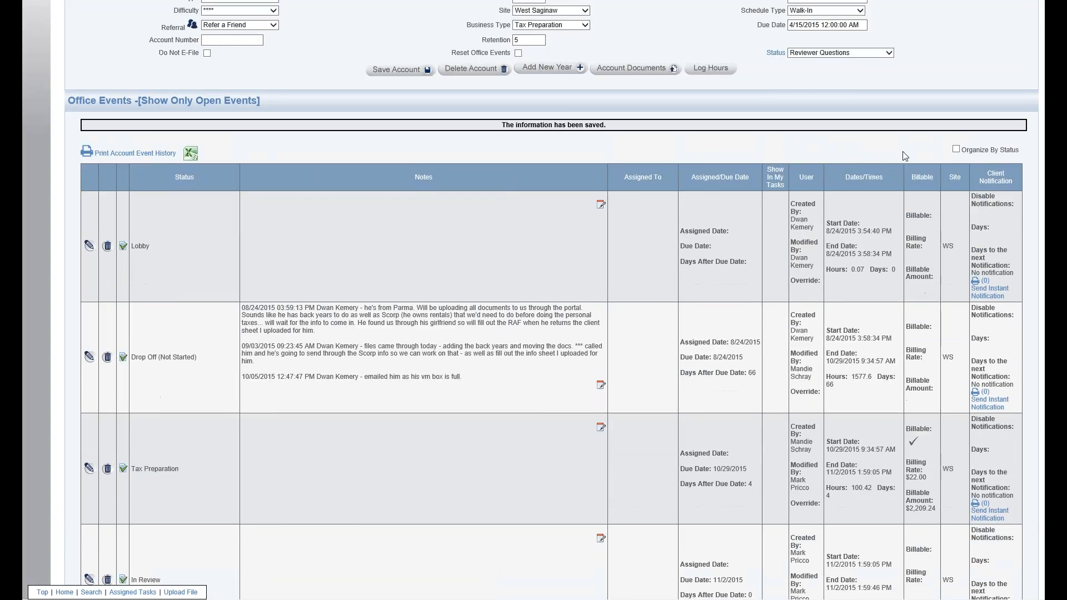
# Change the account status to EF Ready, save the account, and check the updated office events.
pyautogui.click(853, 53)
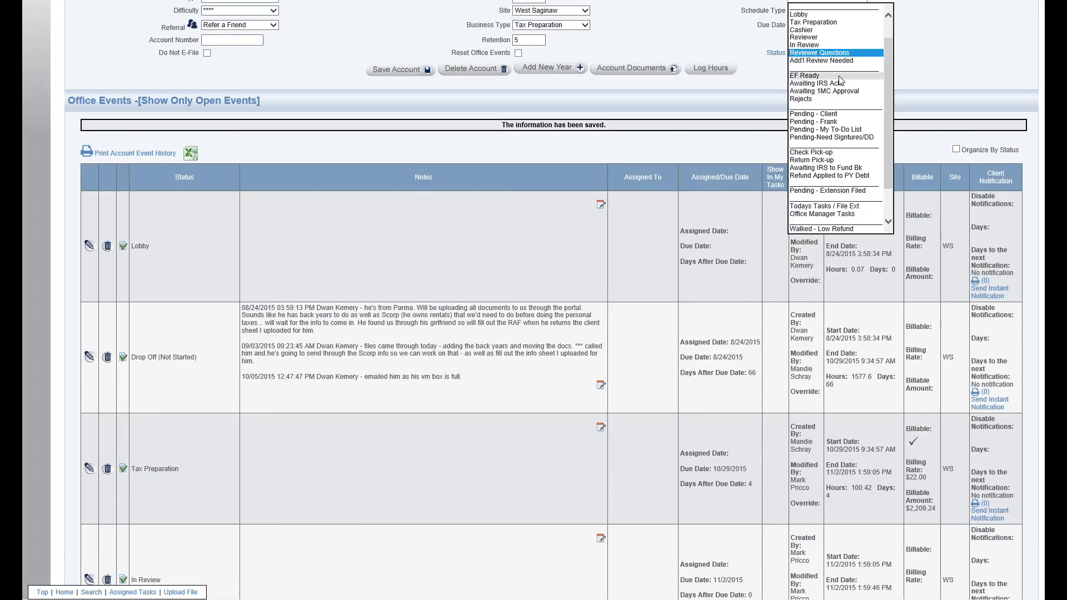
pyautogui.click(836, 76)
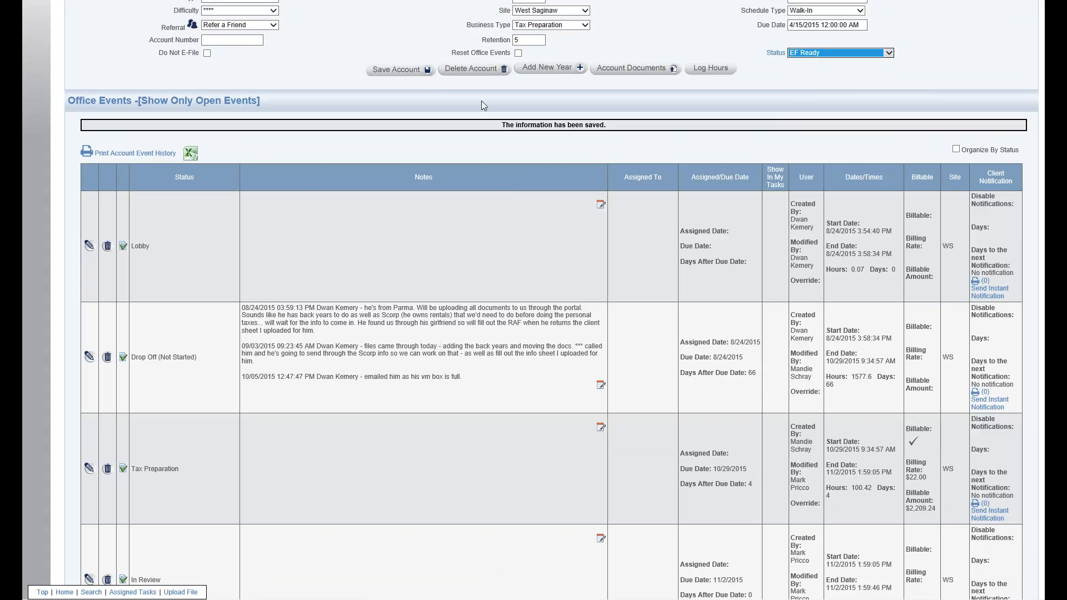
pyautogui.click(401, 72)
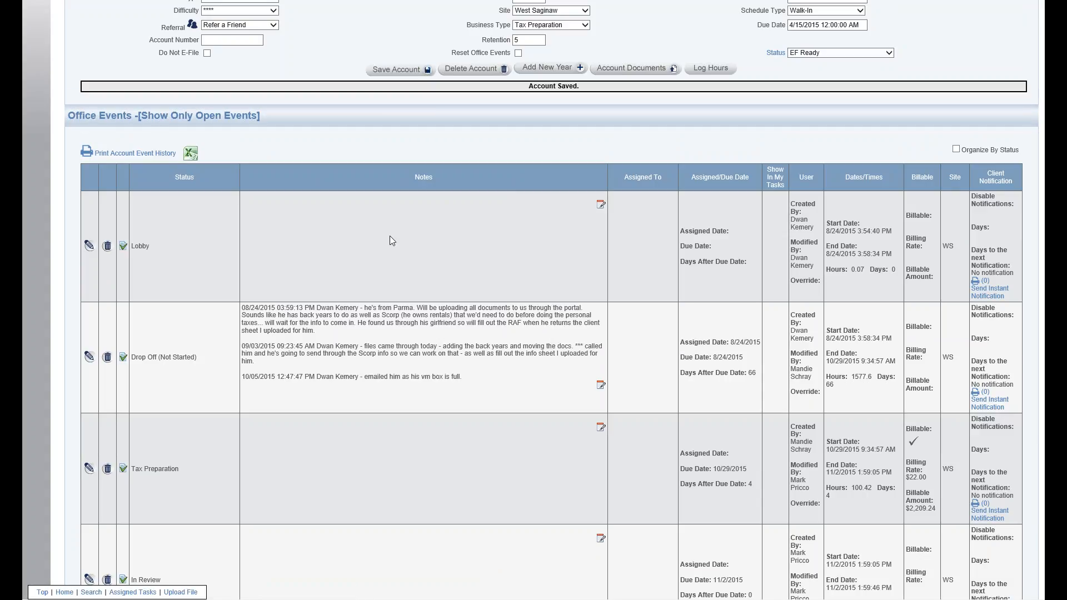
pyautogui.scroll(-8, 390, 257)
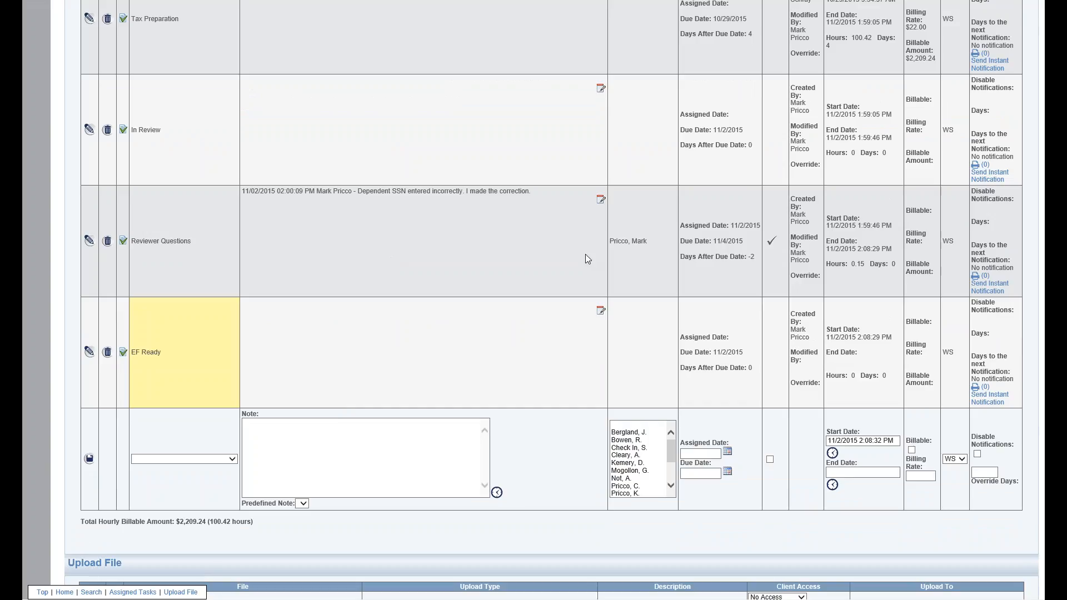
# Return to the assigned tasks from the home page and reopen the Reviewer Questions task's client file.
pyautogui.scroll(10, 444, 265)
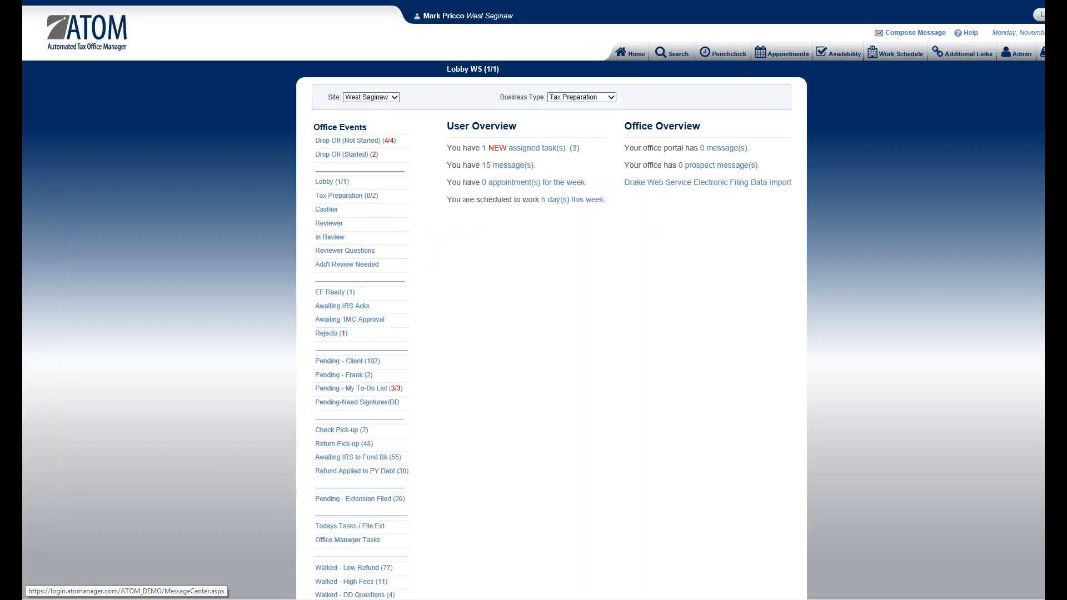
pyautogui.click(503, 151)
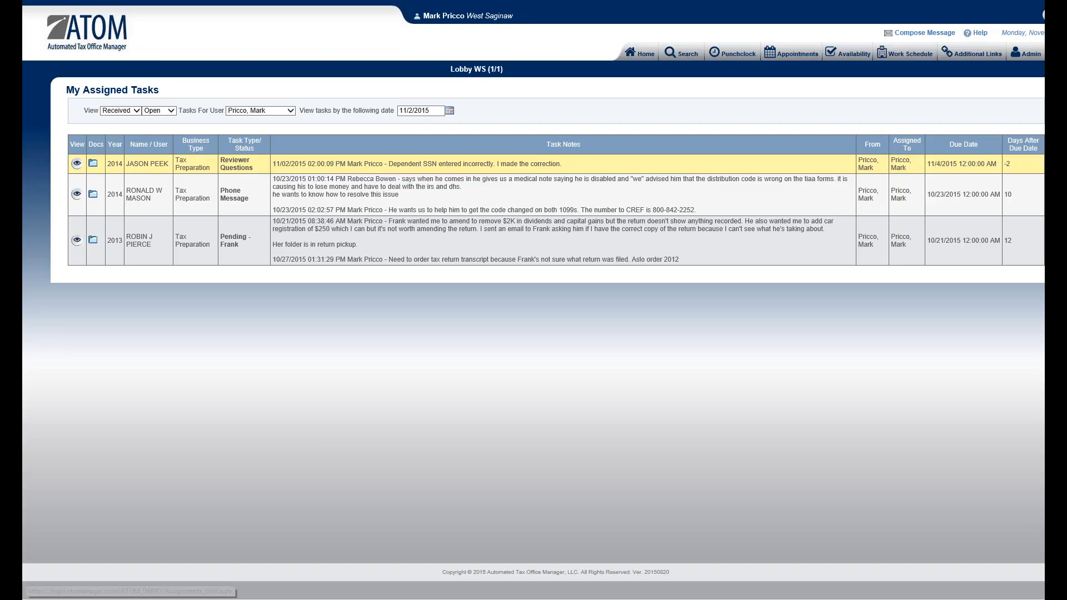
pyautogui.click(76, 164)
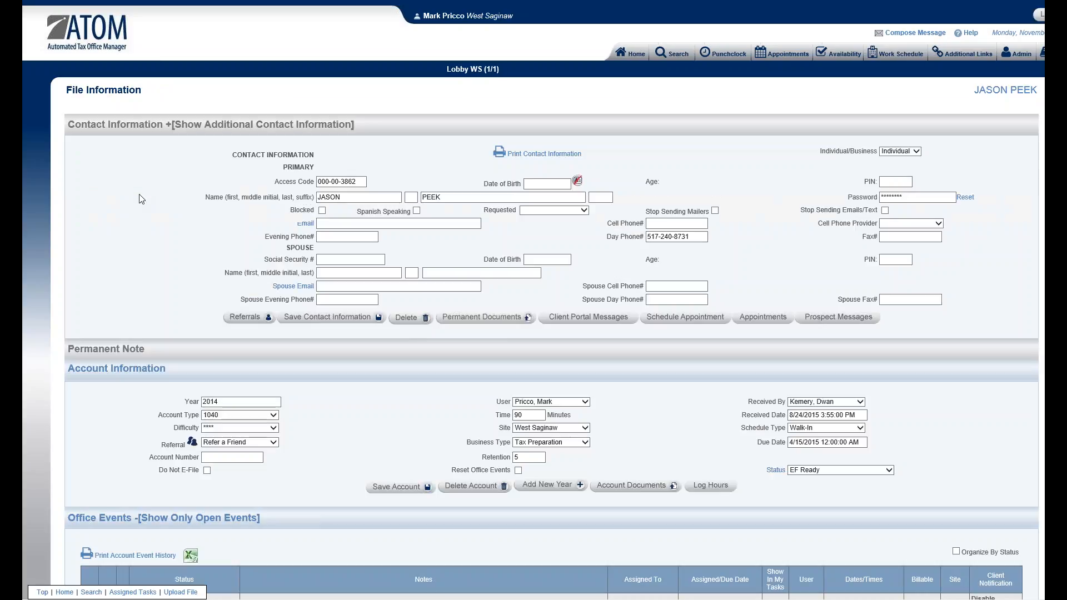
# Turn off Show In My Tasks for the Reviewer Questions office event and save the event.
pyautogui.scroll(-15, 136, 234)
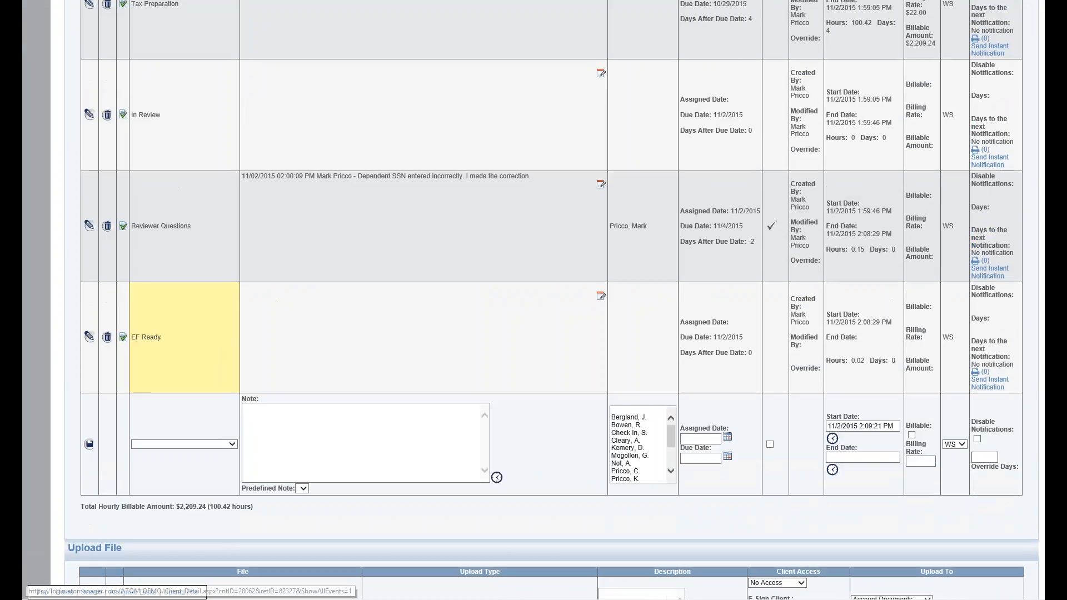
pyautogui.click(90, 227)
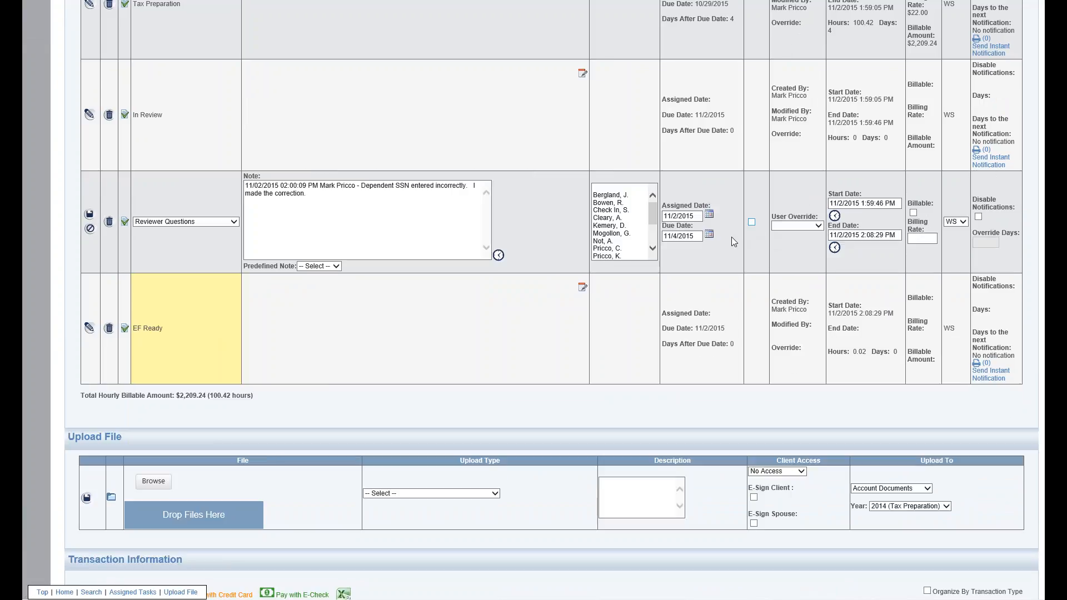
pyautogui.click(89, 215)
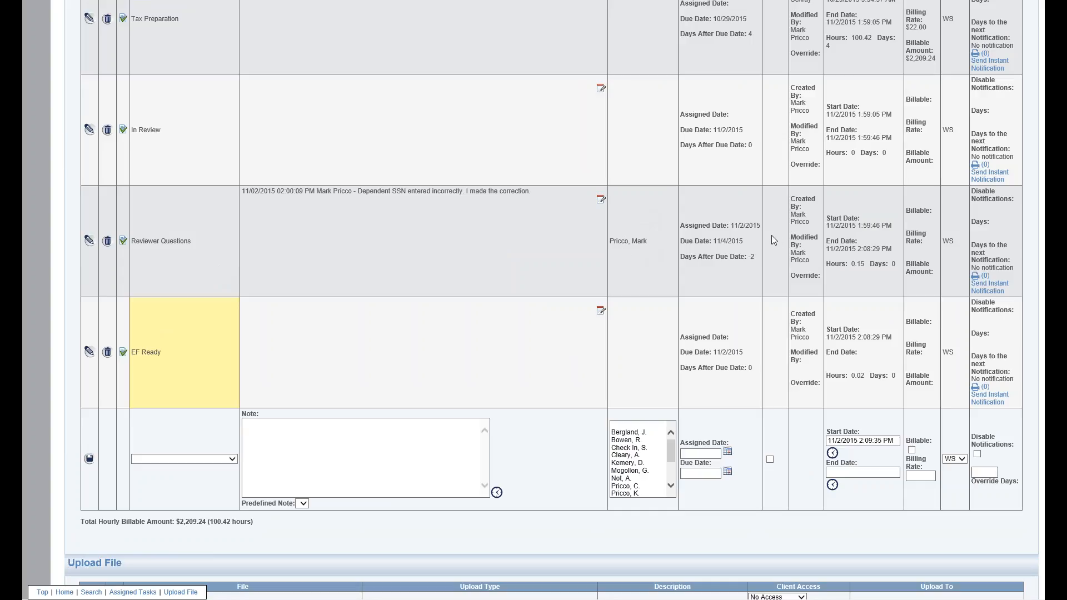
# Check the event's assigned staff member and view the assigned tasks list from the home page.
pyautogui.moveTo(611, 242); pyautogui.dragTo(654, 242)
pyautogui.click(656, 242)
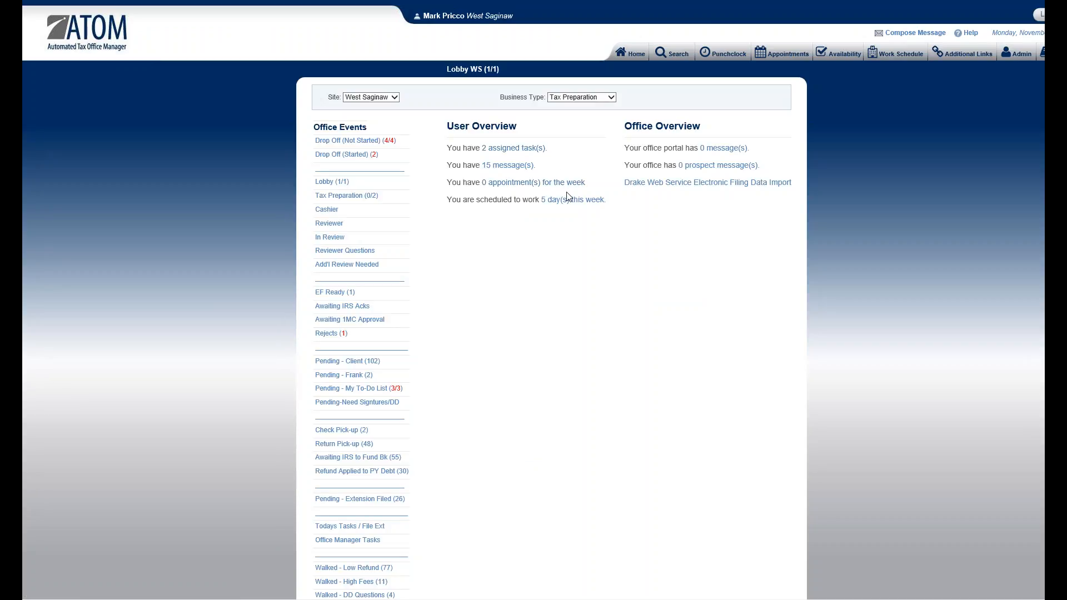
pyautogui.click(515, 148)
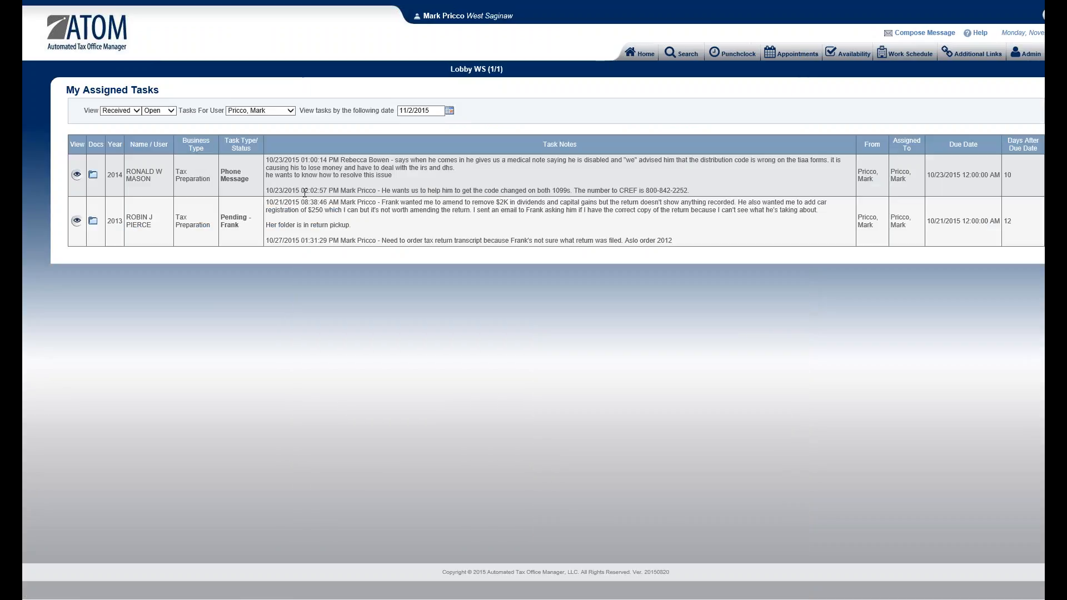